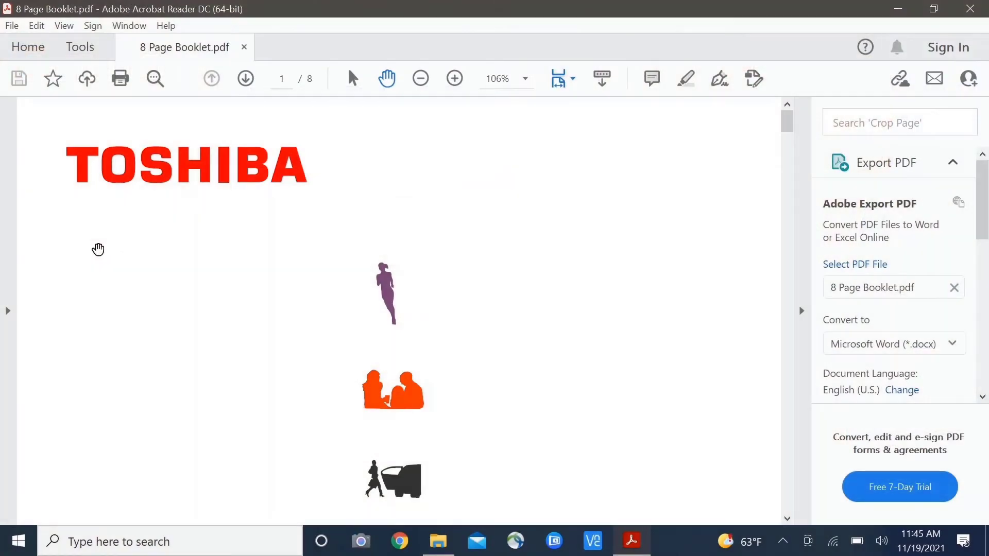
Open the Print dialog for the booklet and the TOSHIBA Universal PS3 printer's Properties.
click(12, 26)
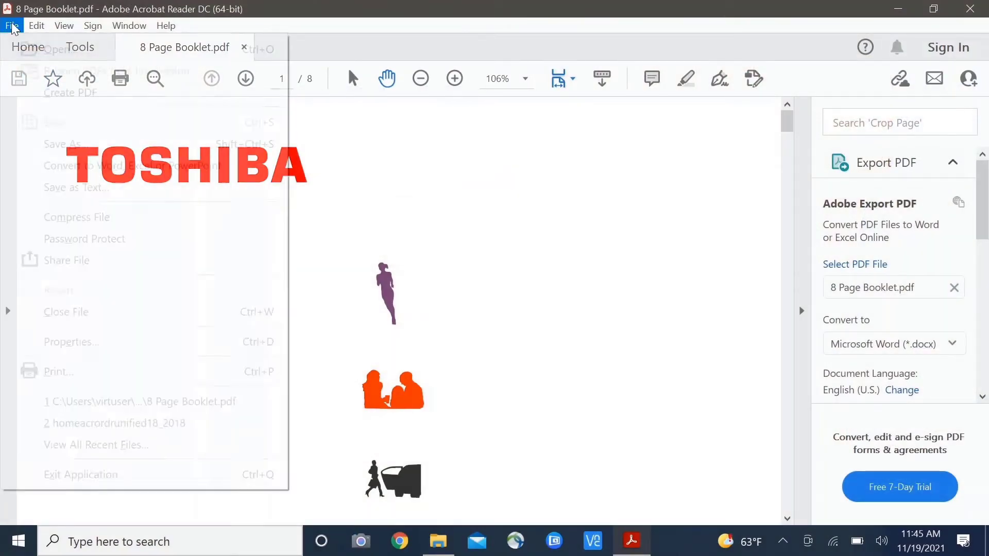
click(63, 376)
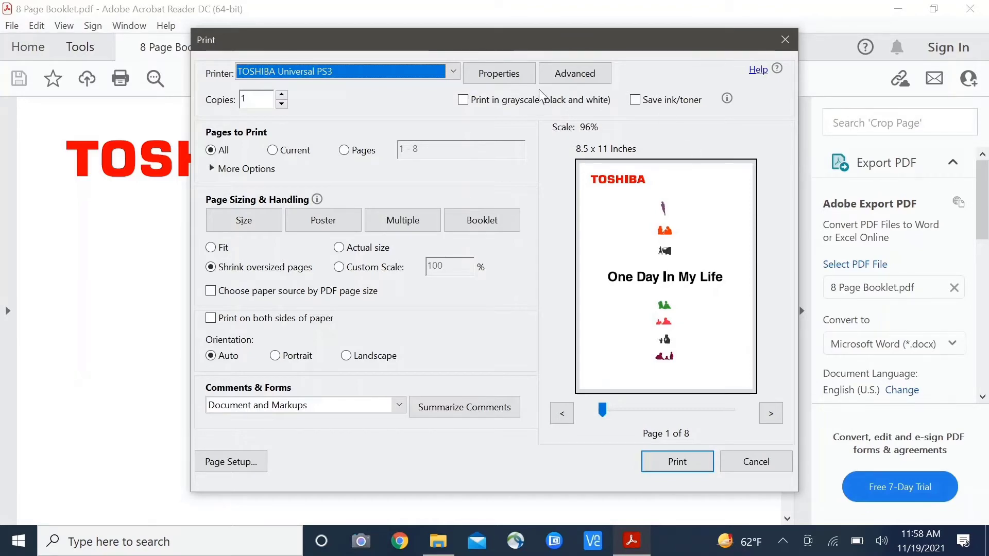
click(508, 77)
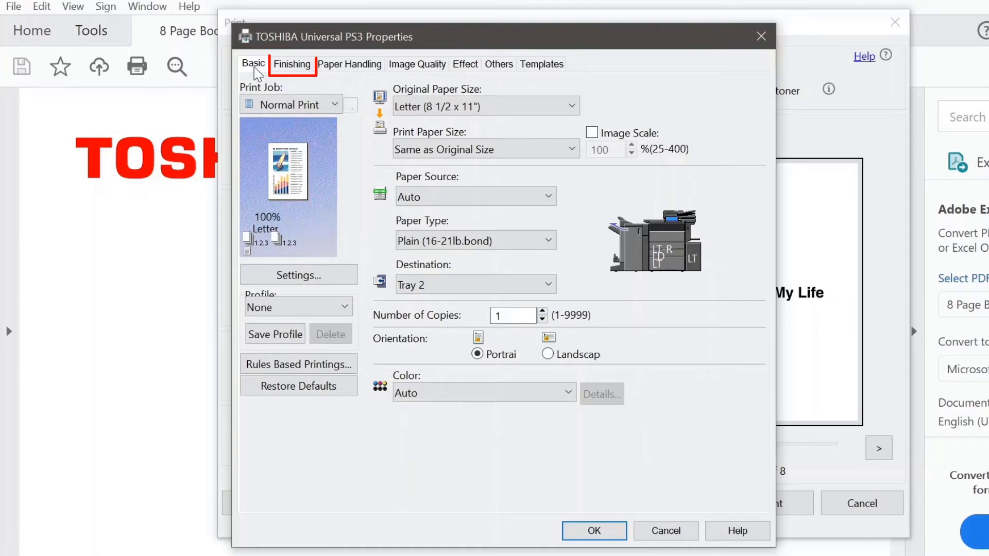
Try two-sided book printing, top-left staple and 2-hole punch under Finishing, then restore defaults.
click(289, 67)
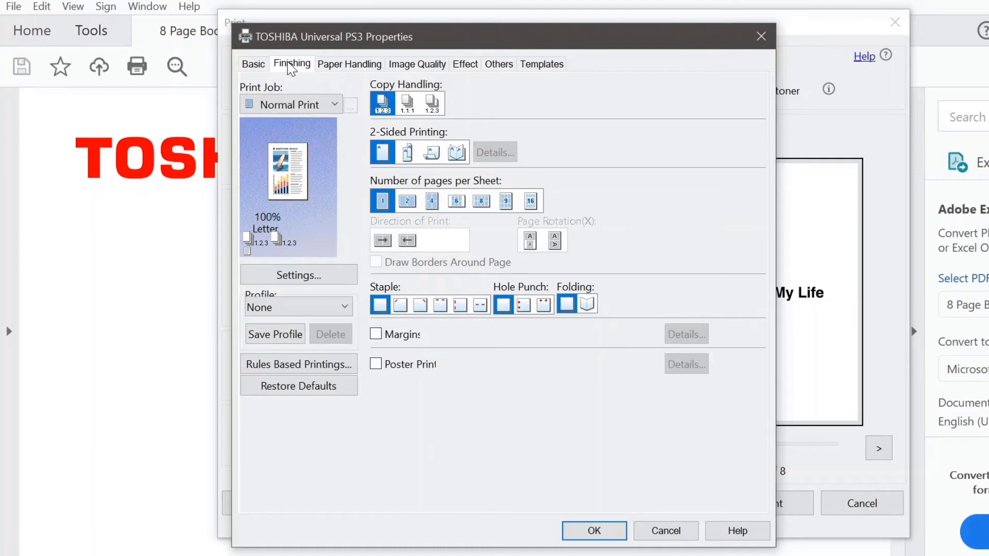
click(412, 156)
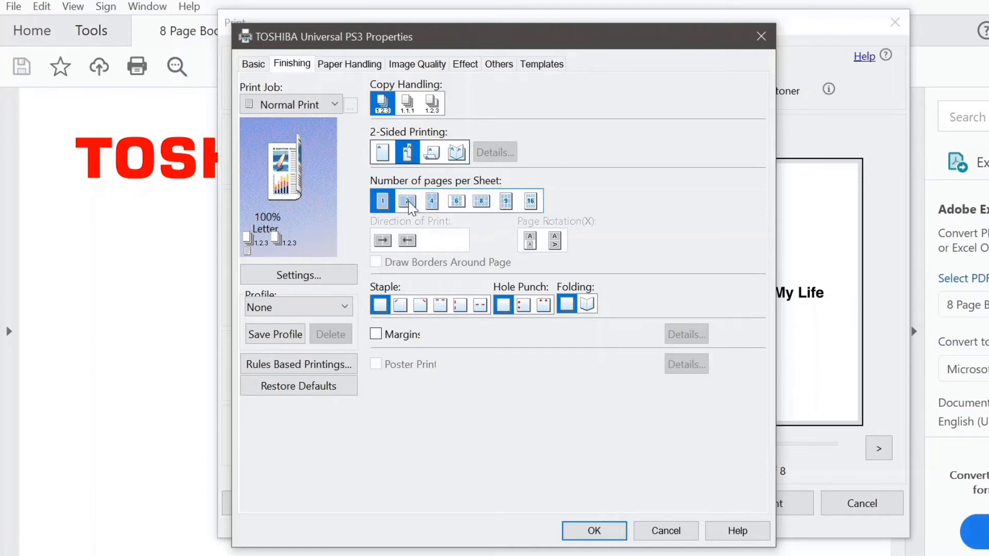
click(402, 308)
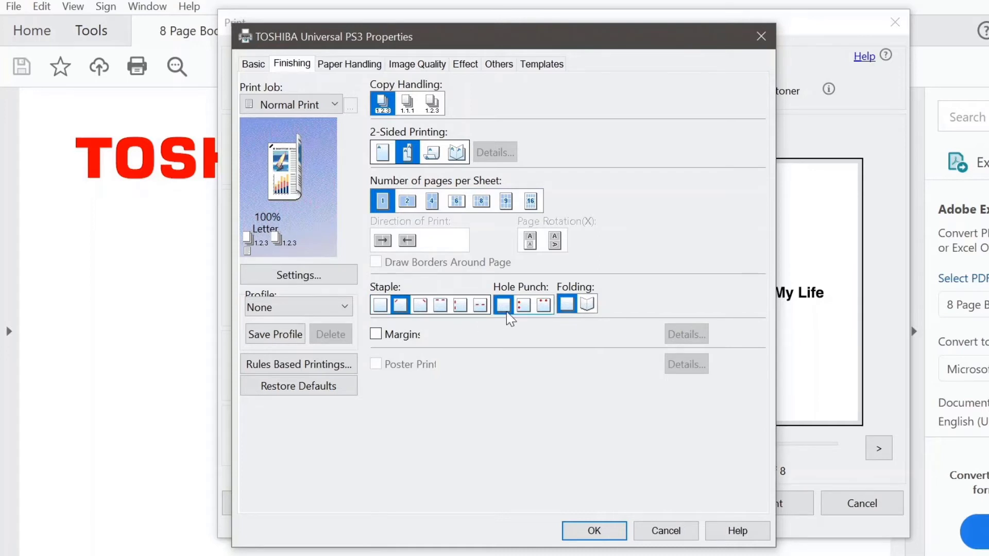
click(523, 305)
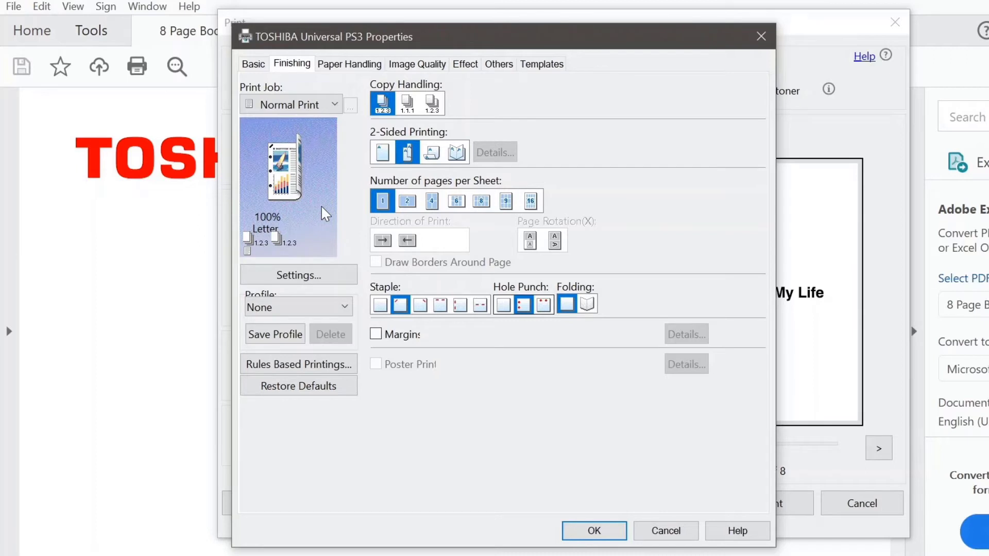
click(307, 392)
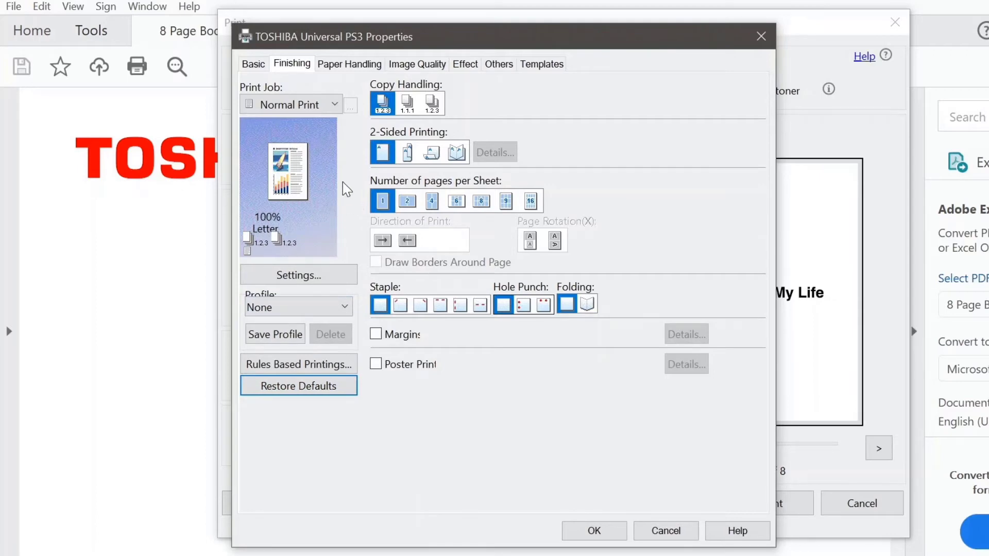
Enable front cover, back cover and Insert Pages under Paper Handling, then restore defaults.
click(347, 68)
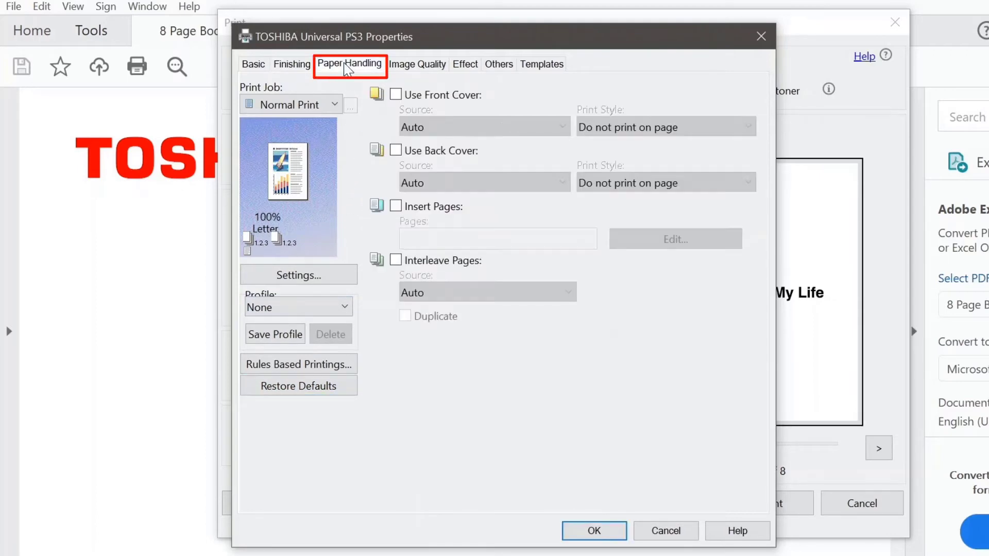
click(397, 95)
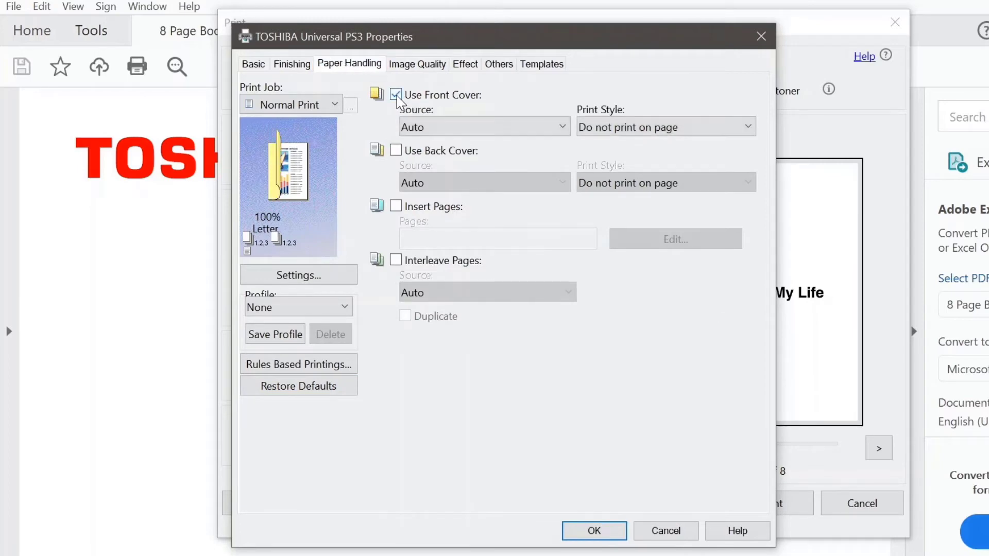
click(396, 150)
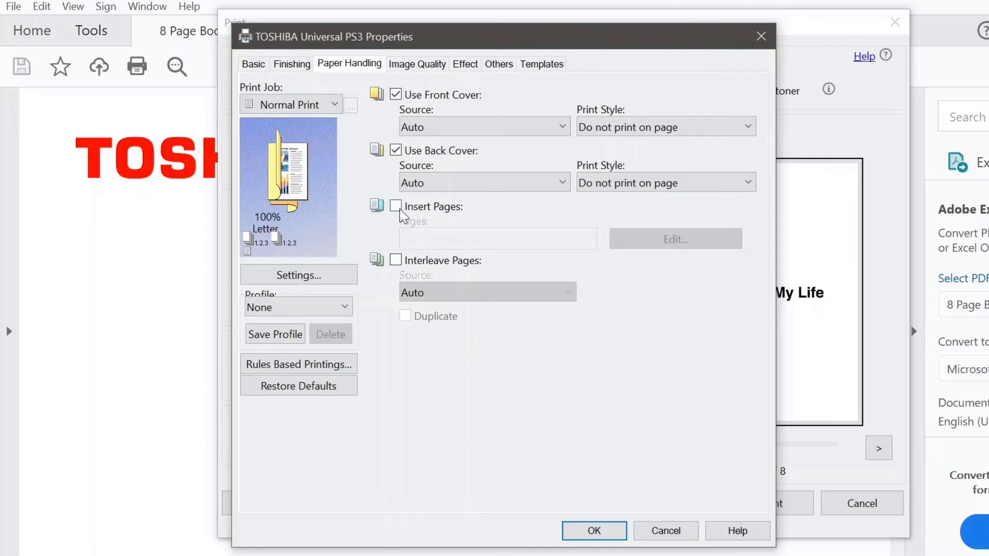
click(396, 207)
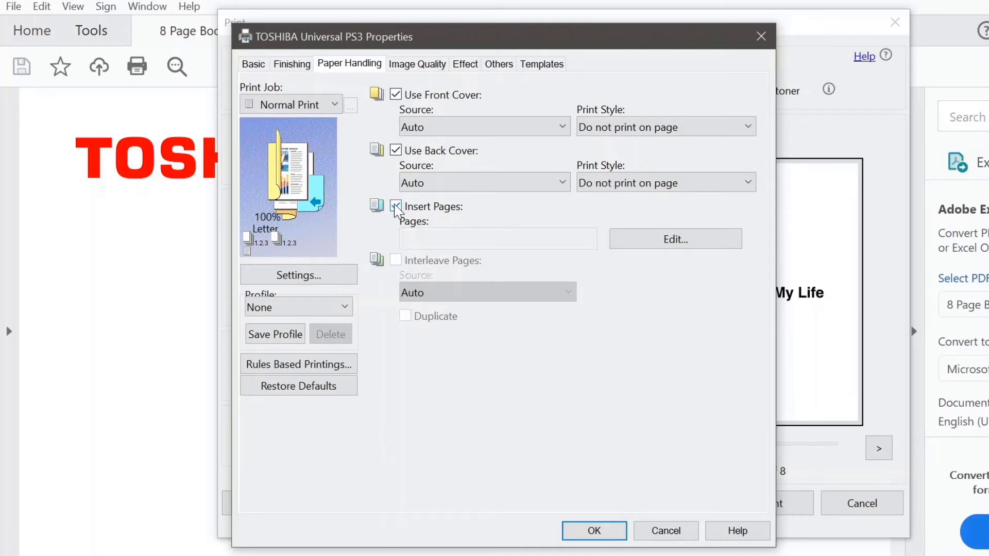
click(306, 390)
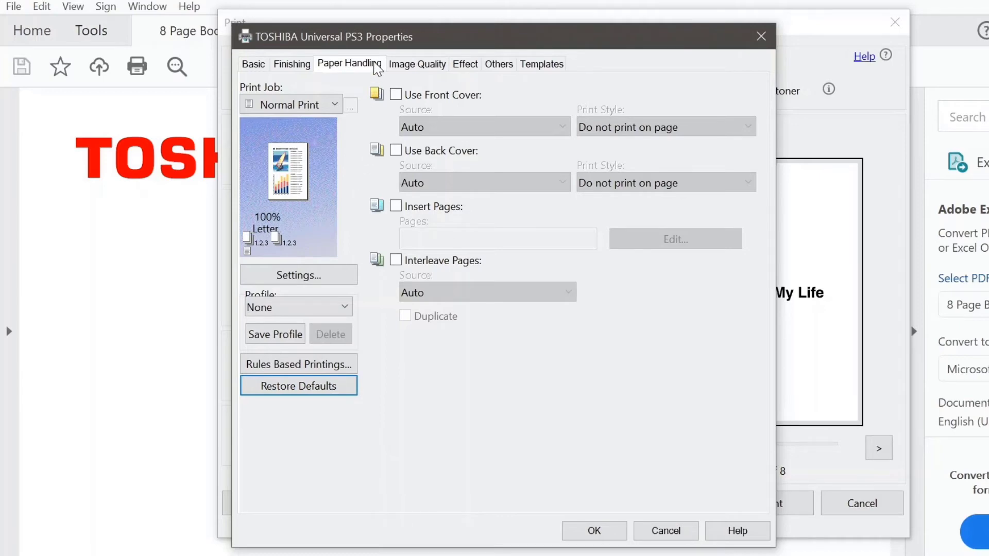
Try the Photograph, Presentation and Line Art image quality types, then reset to General.
click(418, 68)
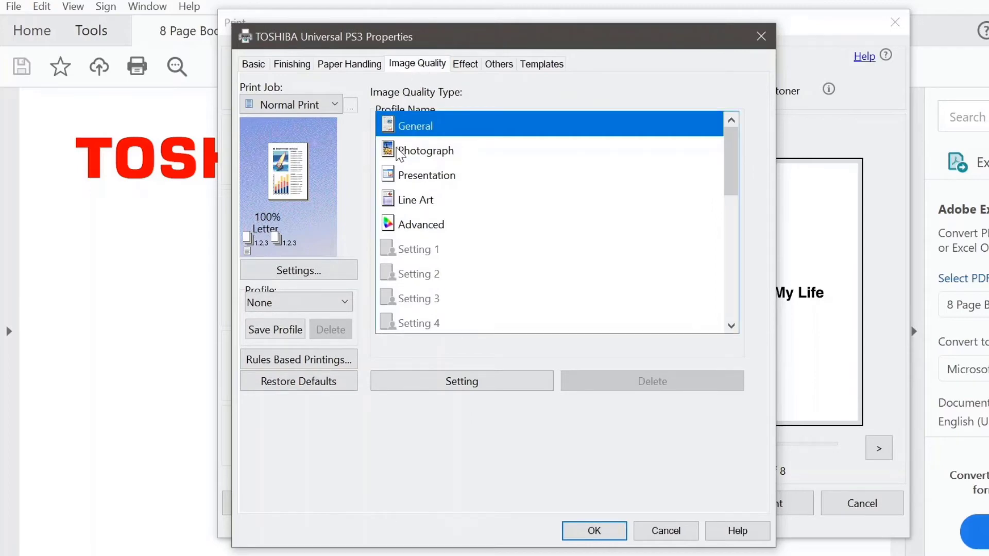
click(447, 156)
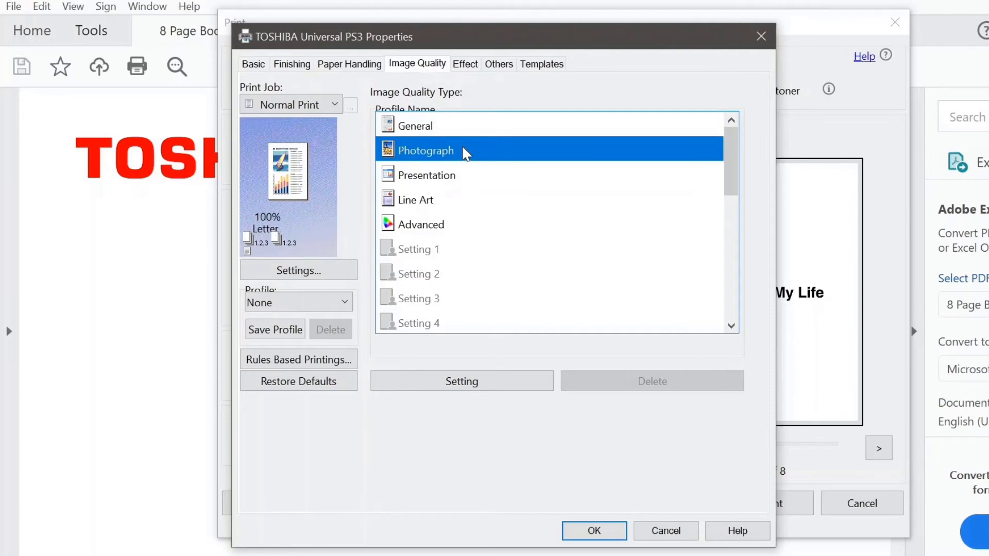
click(421, 185)
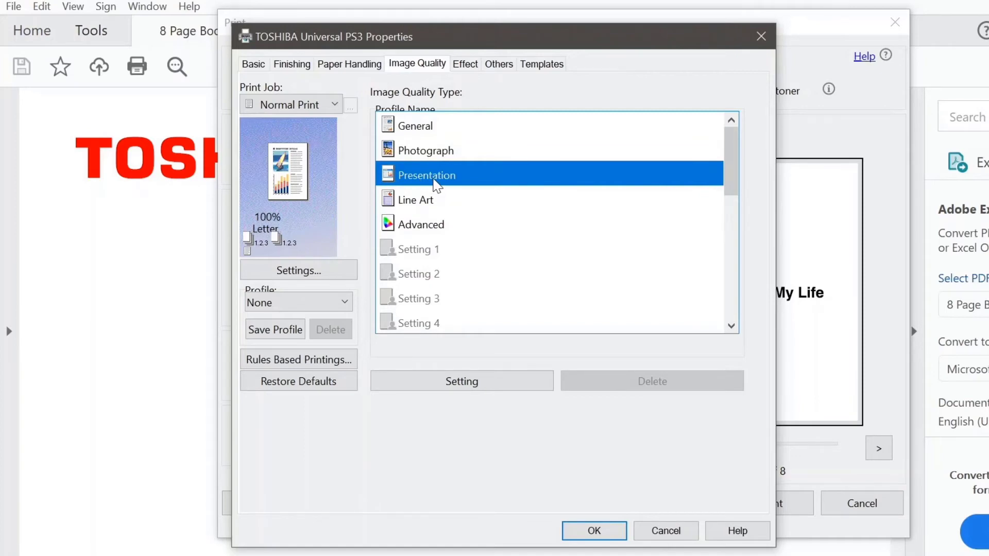
click(441, 201)
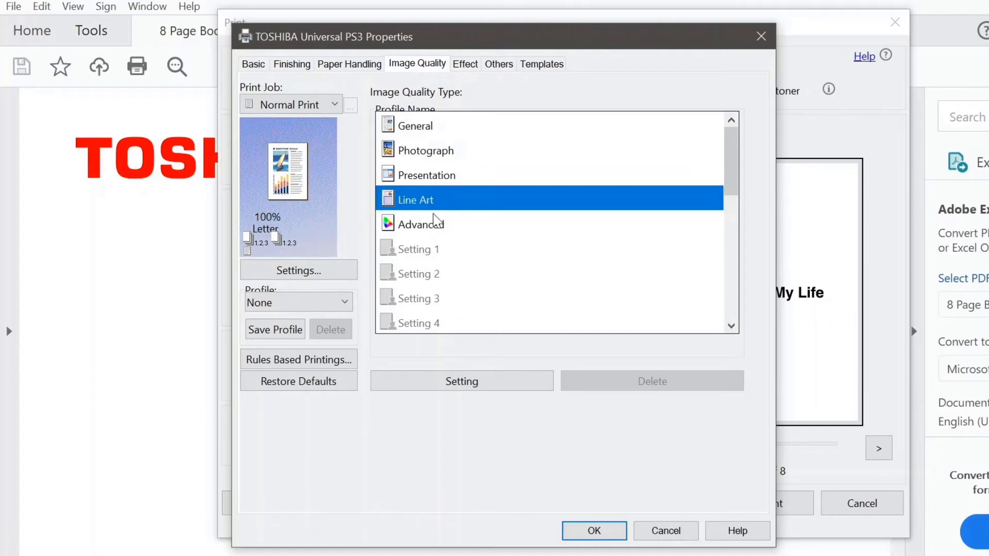
click(298, 387)
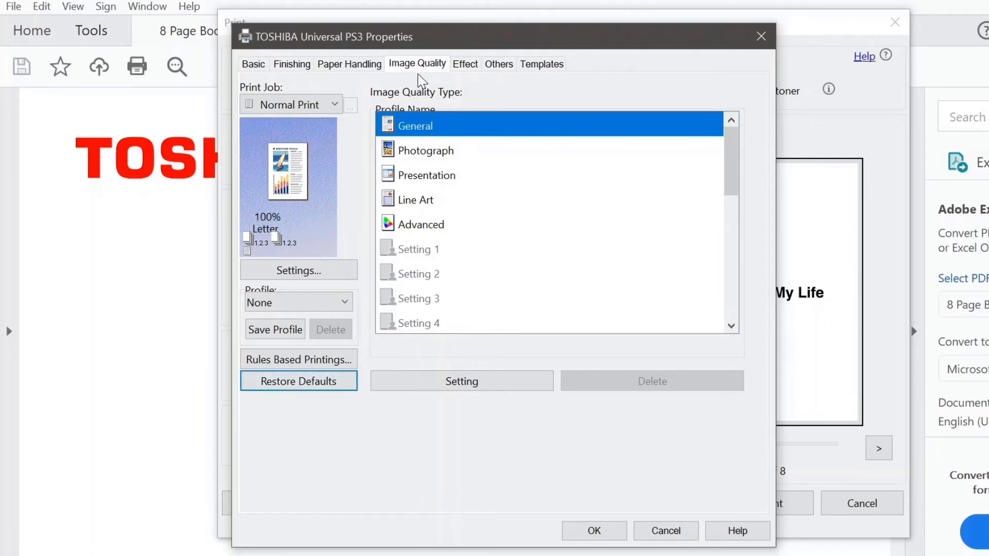
Select CONFIDENTIAL from the Watermark list on the Effect tab.
click(470, 67)
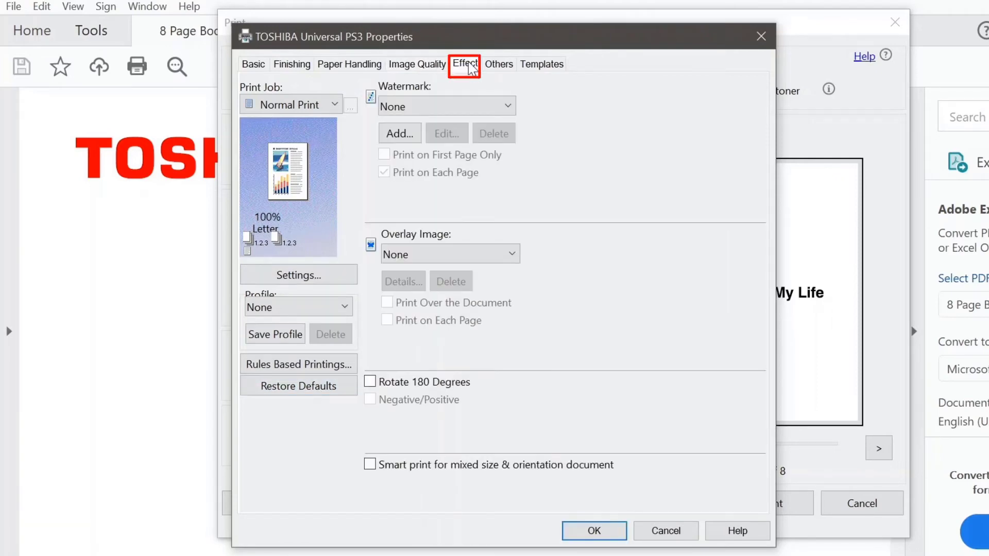
key(Tab)
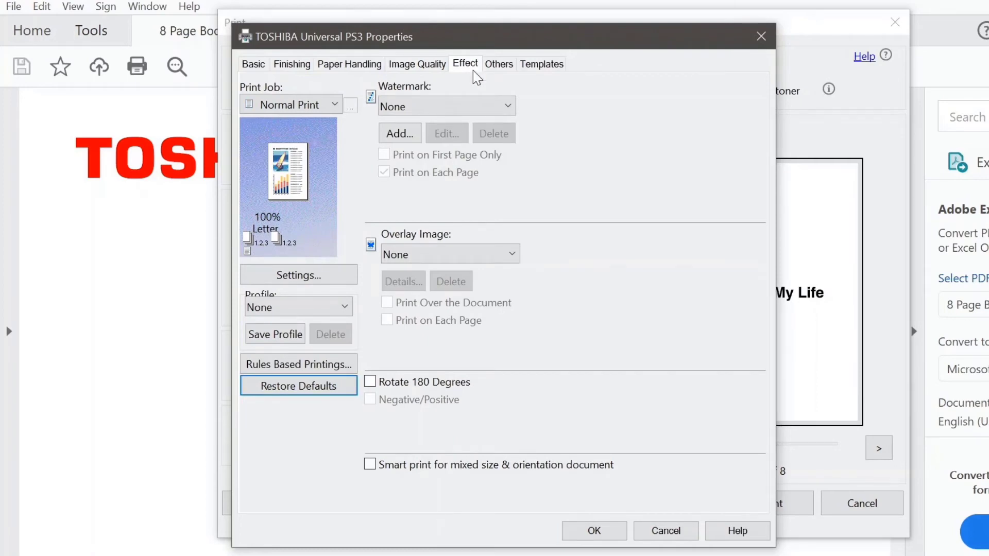
click(503, 106)
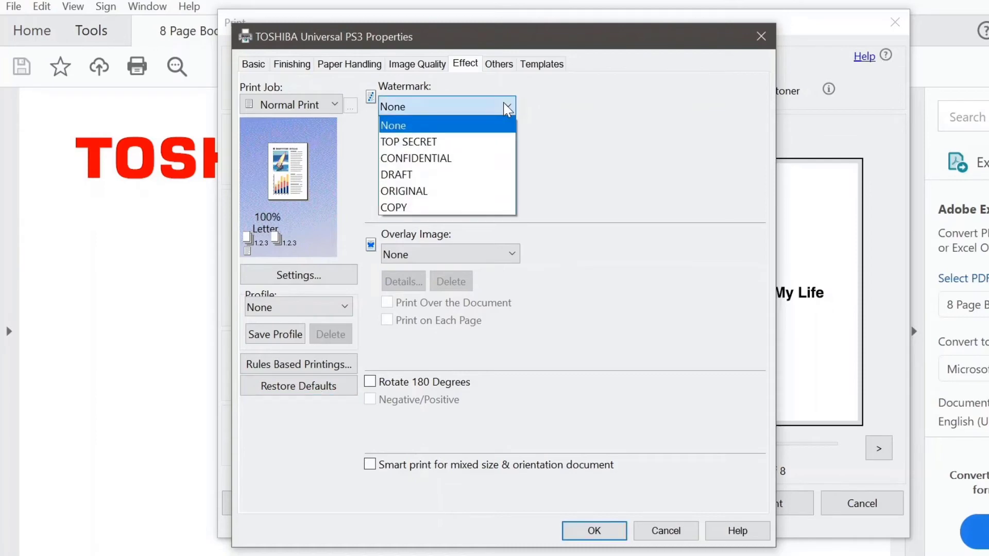
click(468, 164)
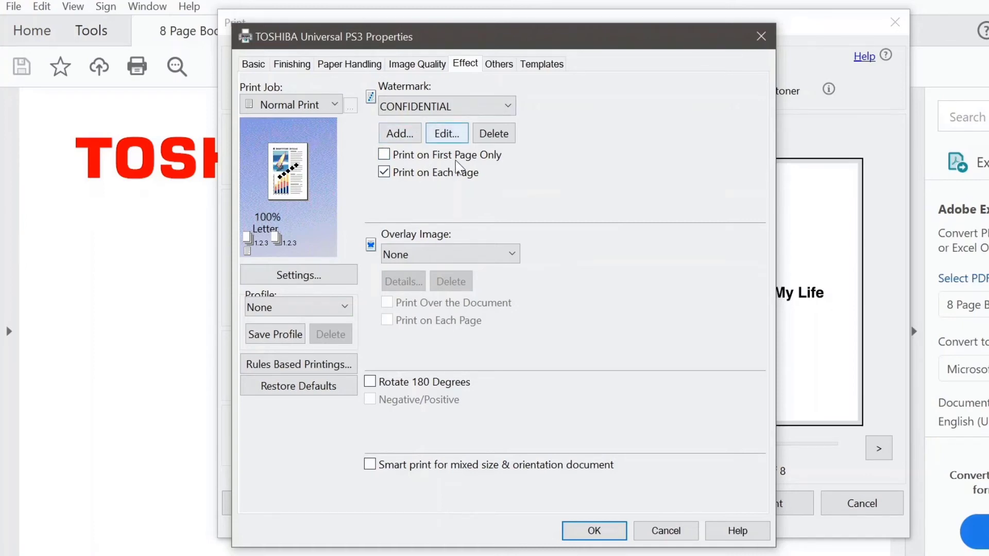
Edit the CONFIDENTIAL watermark to Arial in red, centred on the page, and confirm.
click(452, 136)
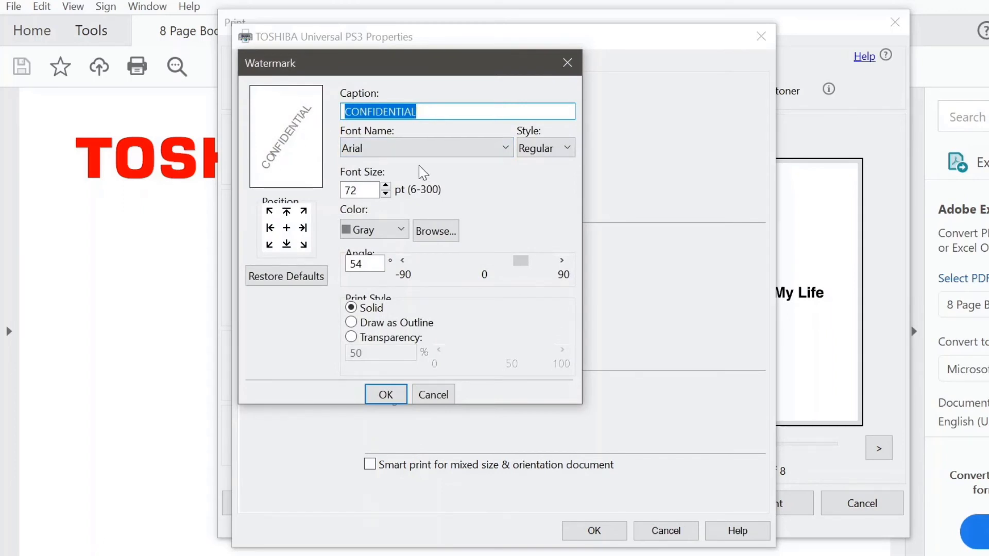
click(505, 148)
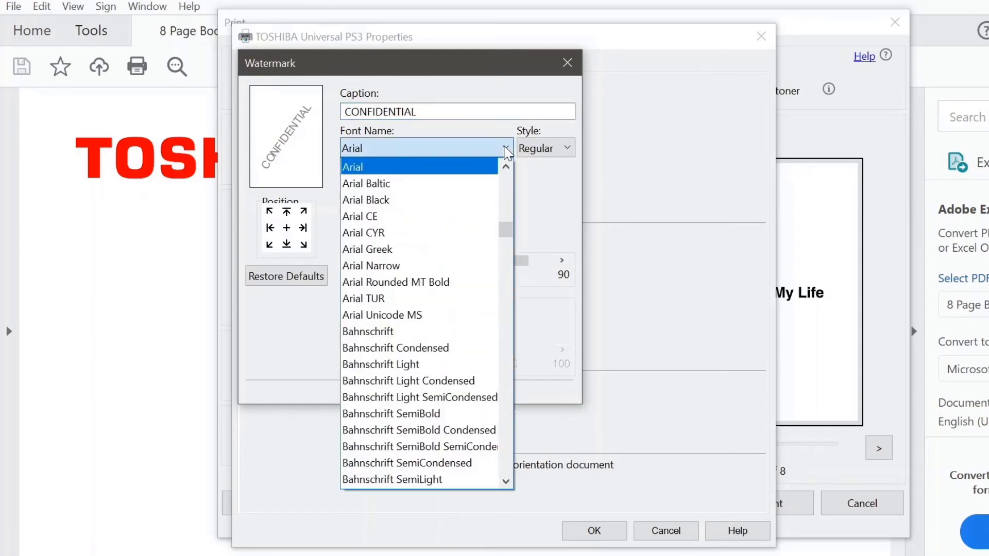
click(528, 181)
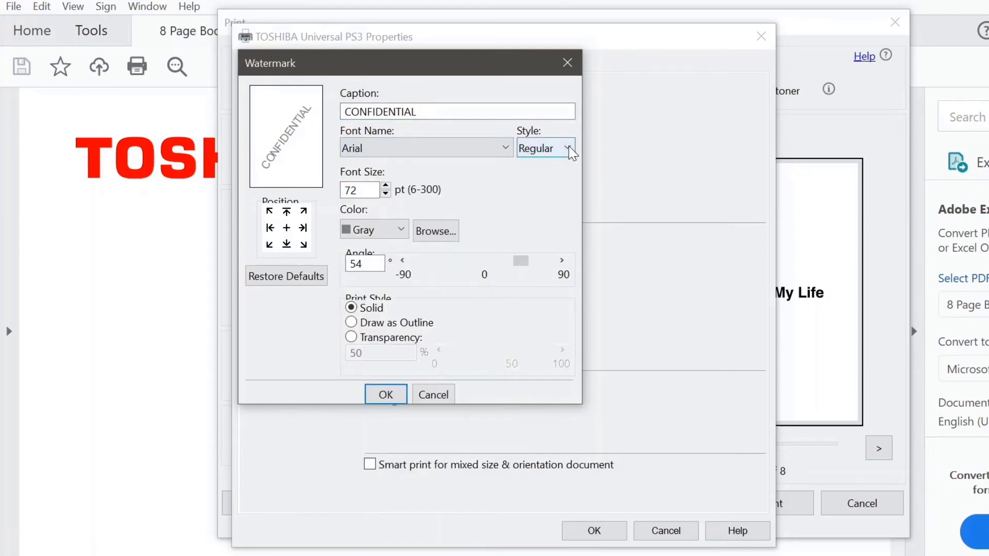
click(401, 230)
click(381, 264)
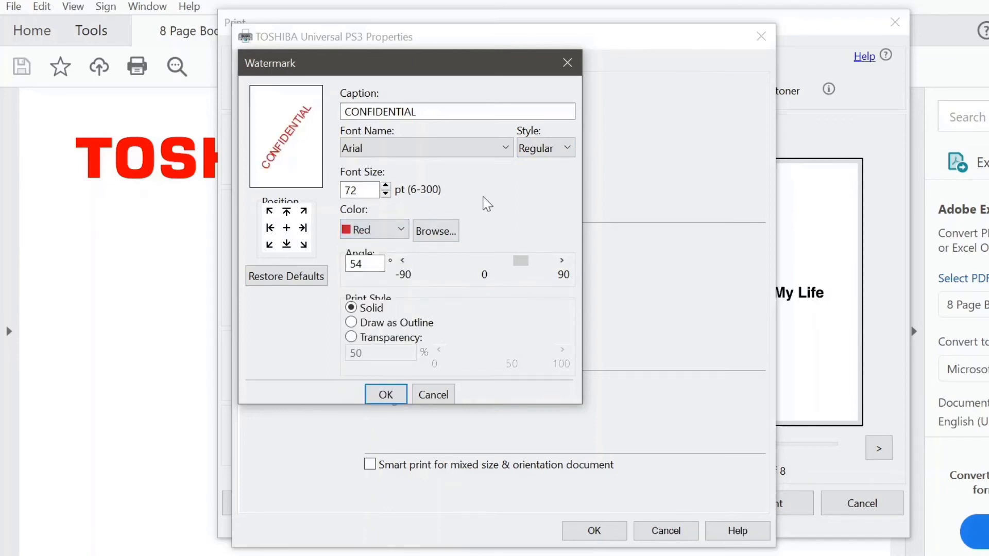
click(270, 212)
click(303, 246)
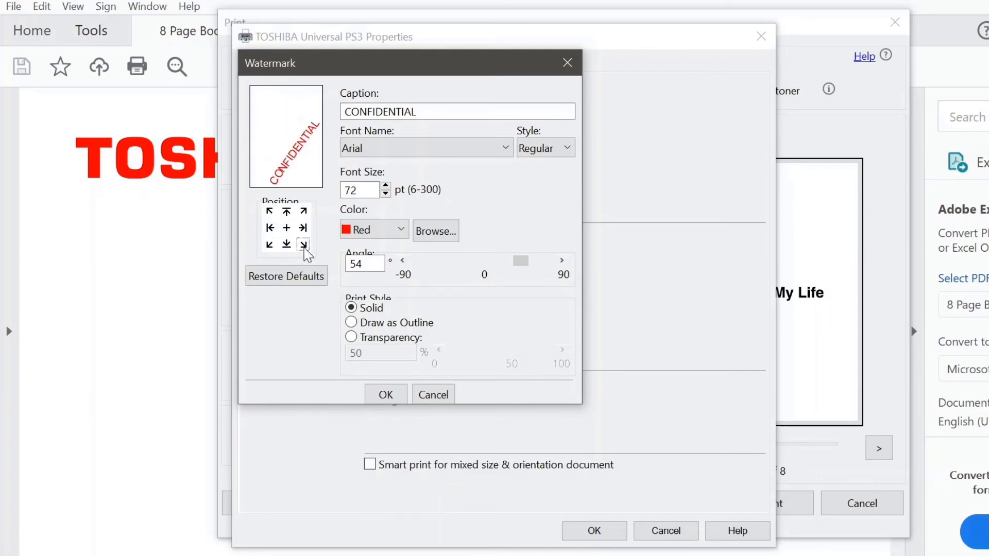
click(287, 228)
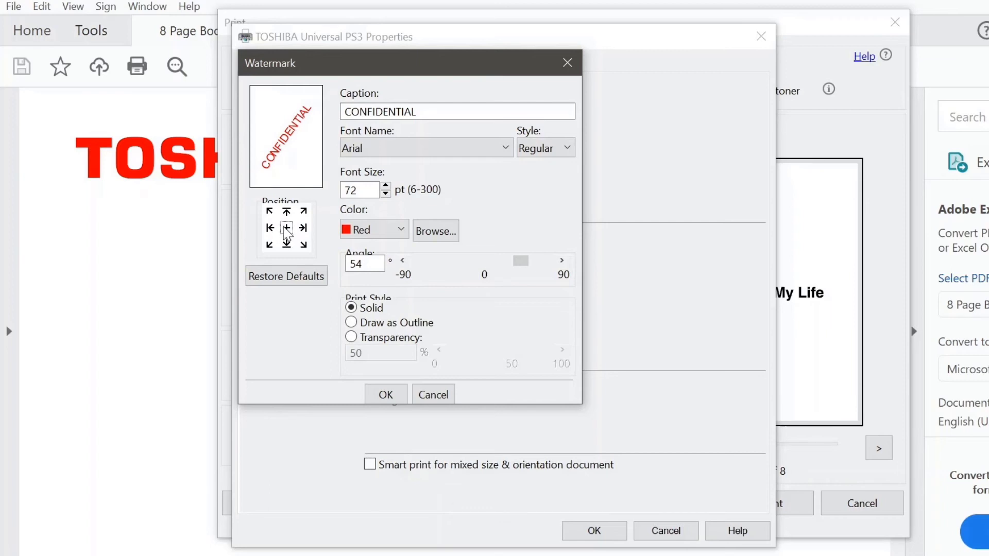
click(395, 401)
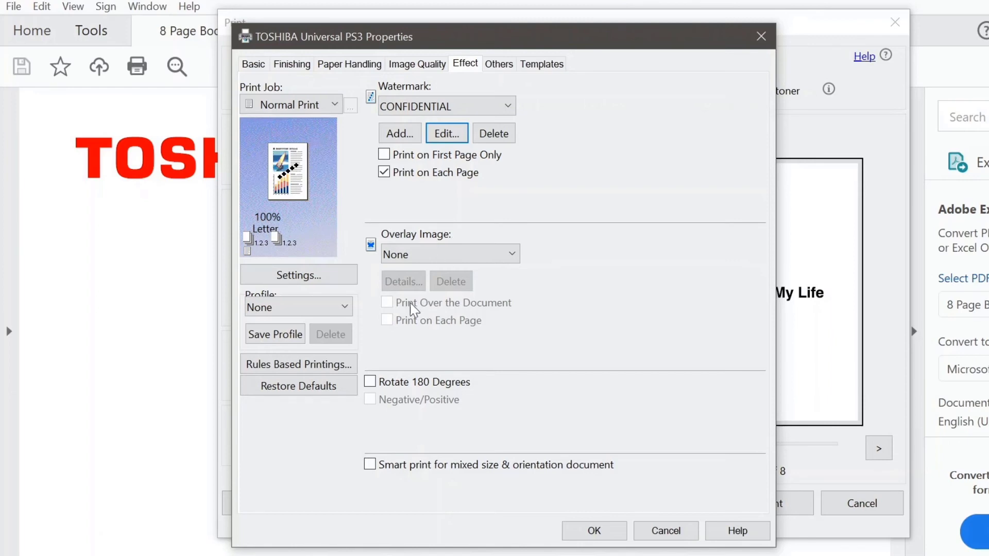
Reset the watermark to None and view the Others tab's Toner Save options.
click(306, 390)
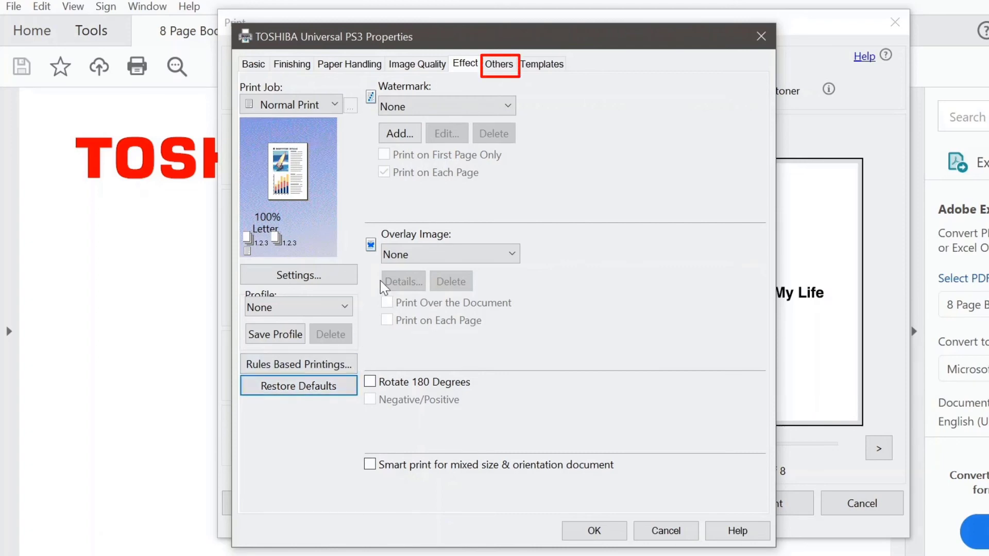
click(499, 65)
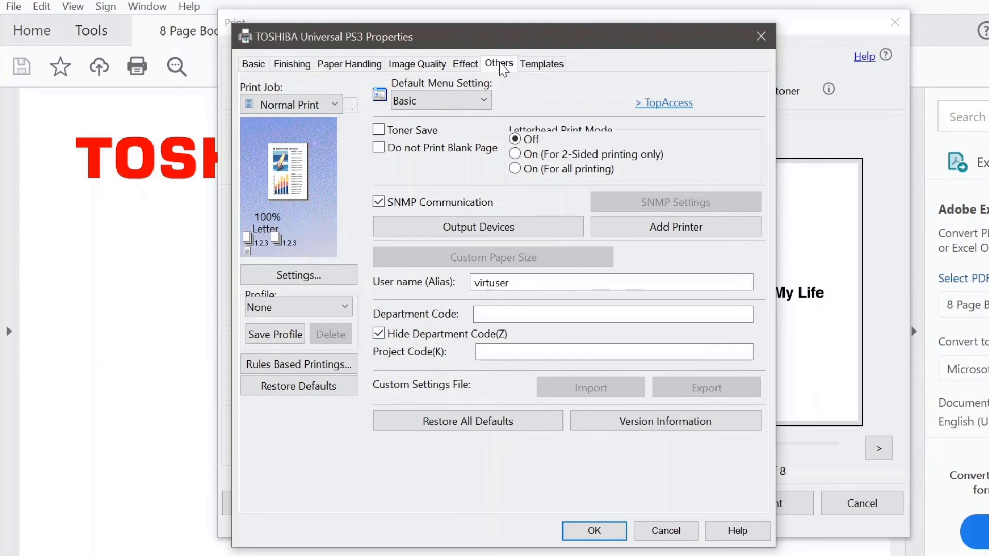
click(379, 131)
click(379, 149)
click(292, 389)
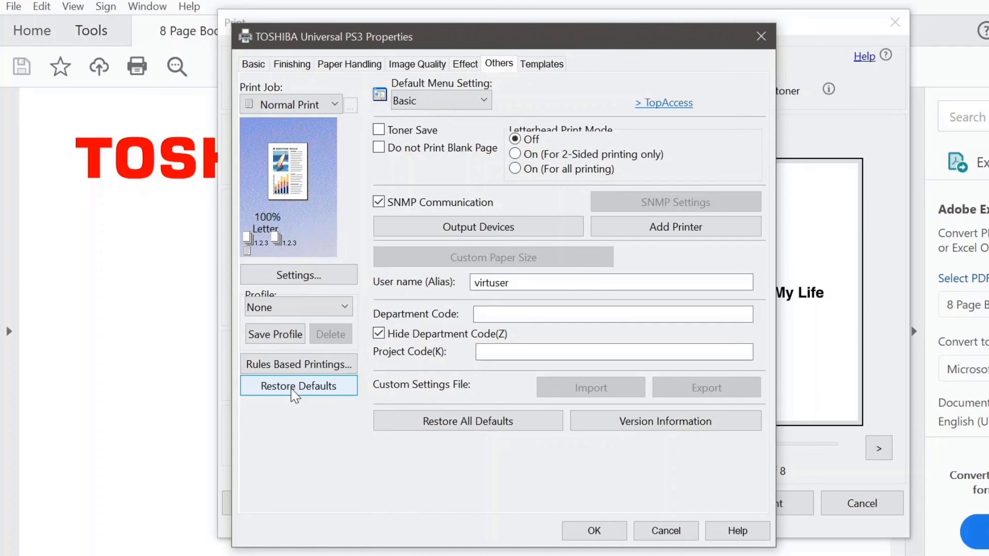
Apply the Duplex & Staple template from the Templates tab, returning to the Print dialog.
click(543, 69)
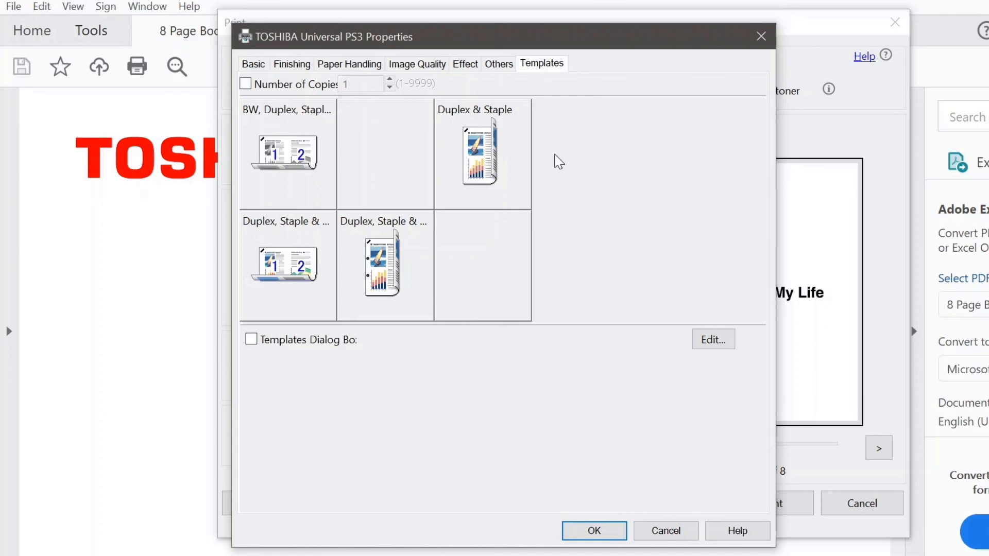
double_click(484, 161)
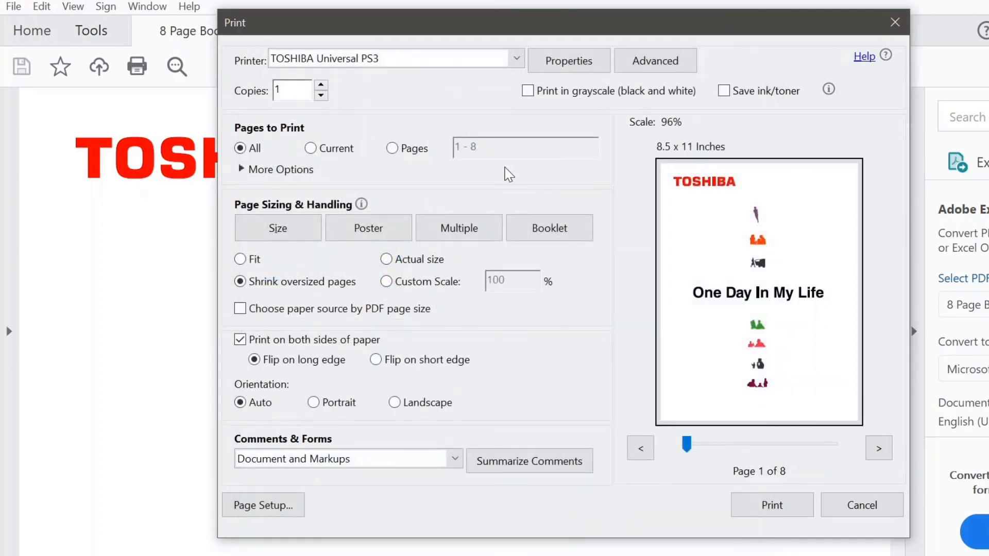